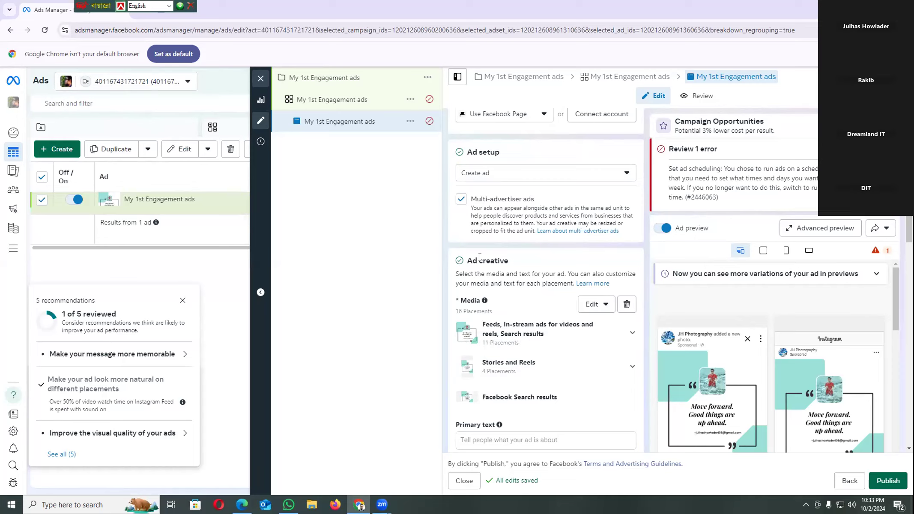
# Review the ad's name, identity, creative, WhatsApp call to action, Advantage+ creative and tracking settings
pyautogui.scroll(-8, 481, 261)
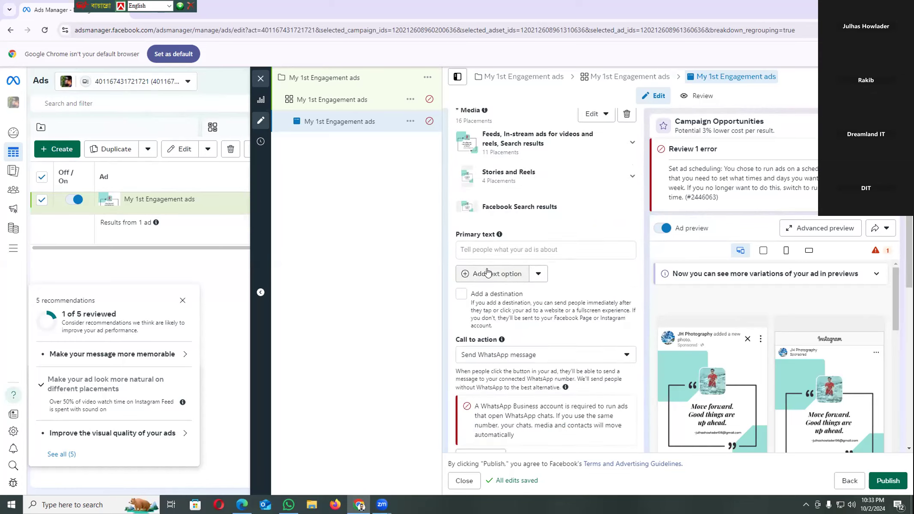
pyautogui.scroll(-1, 489, 273)
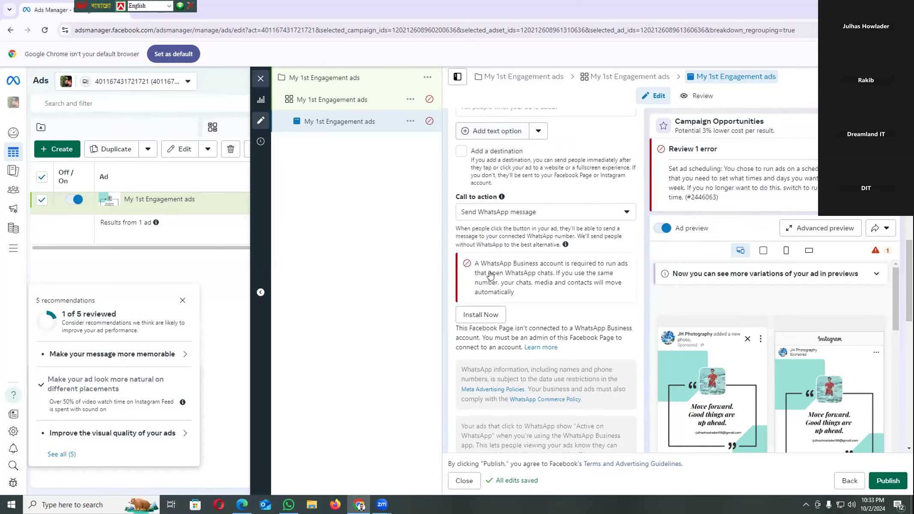
pyautogui.scroll(-3, 489, 271)
pyautogui.scroll(-4, 489, 271)
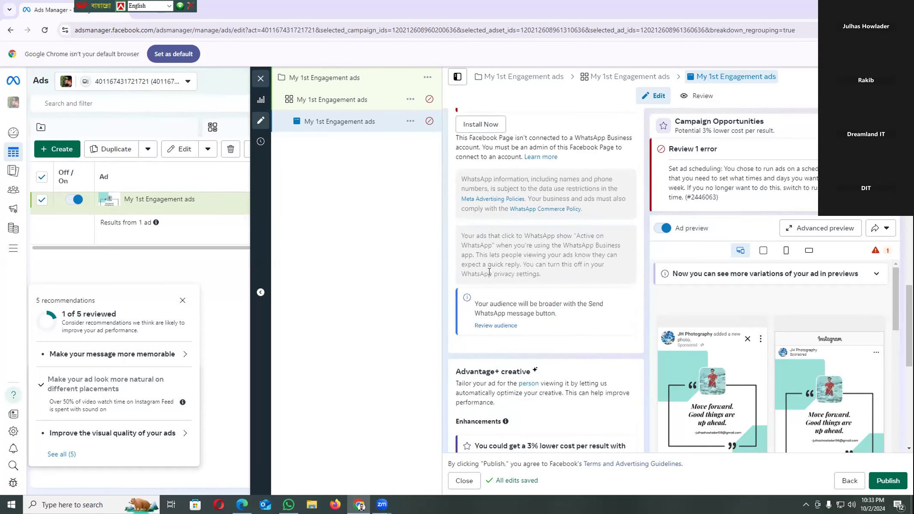
pyautogui.scroll(-1, 489, 274)
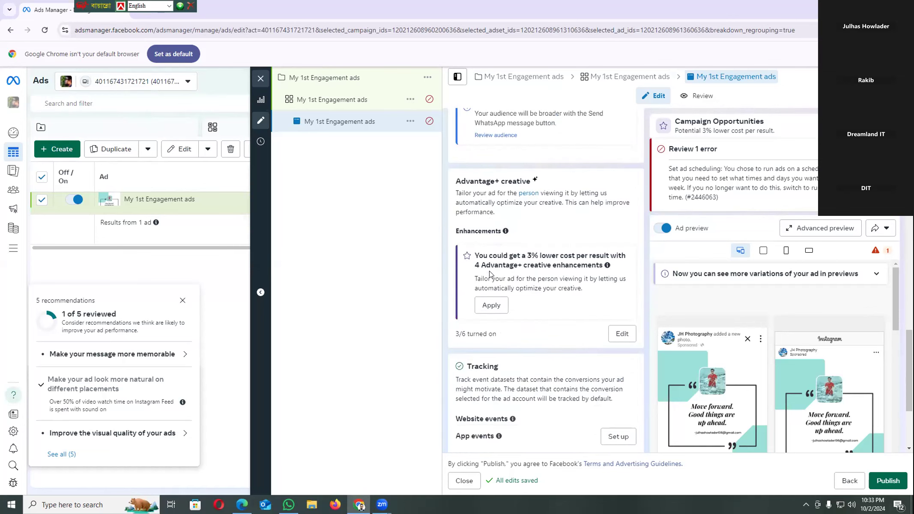
pyautogui.scroll(5, 490, 274)
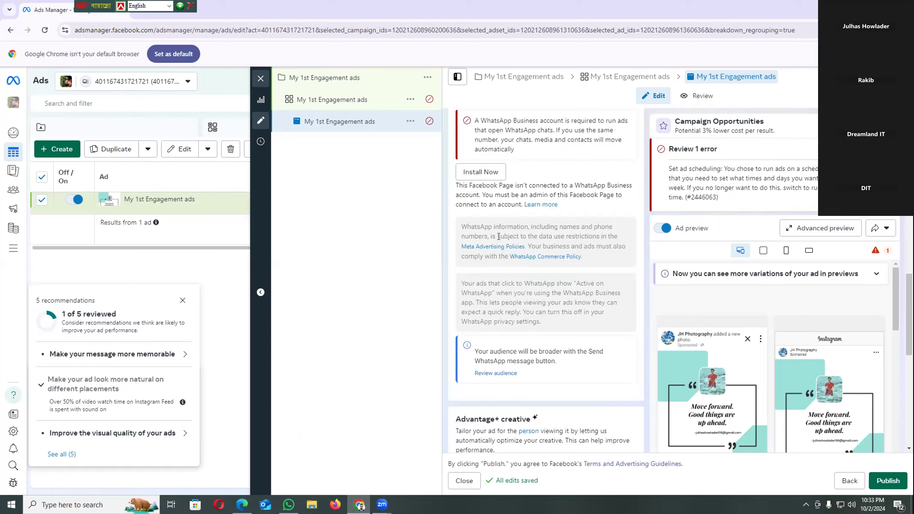
pyautogui.scroll(8, 498, 236)
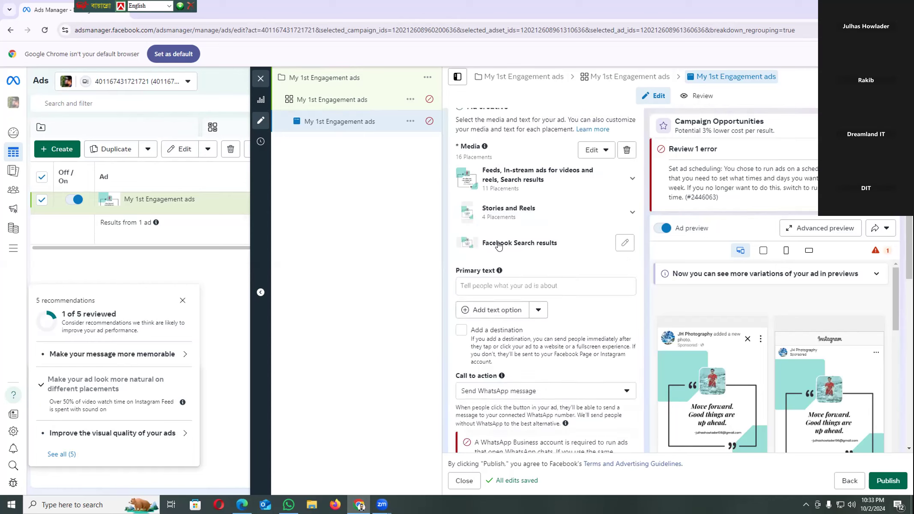
pyautogui.scroll(-1, 499, 245)
pyautogui.scroll(-6, 498, 245)
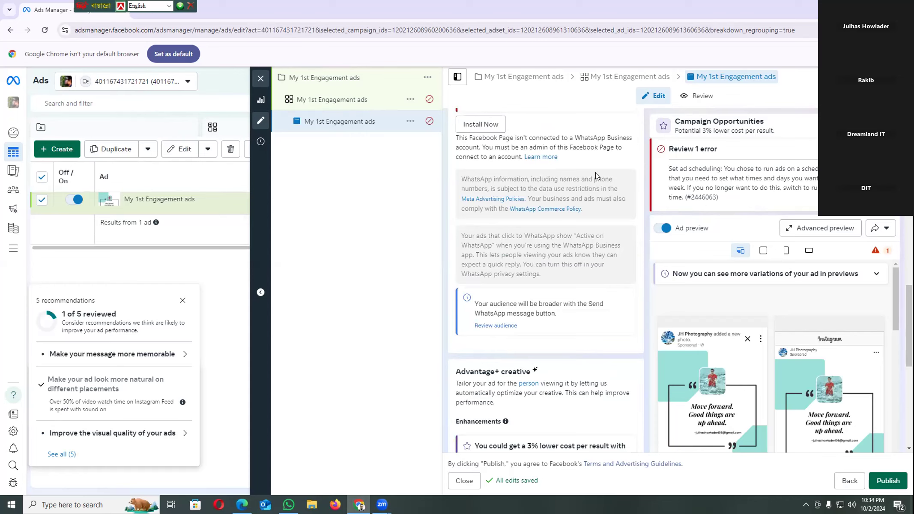
pyautogui.scroll(10, 595, 172)
pyautogui.scroll(5, 574, 229)
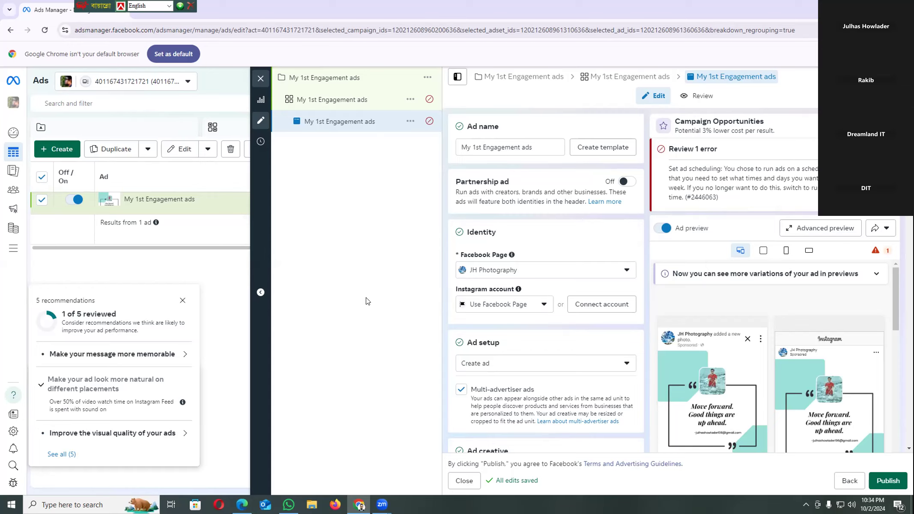
pyautogui.click(543, 144)
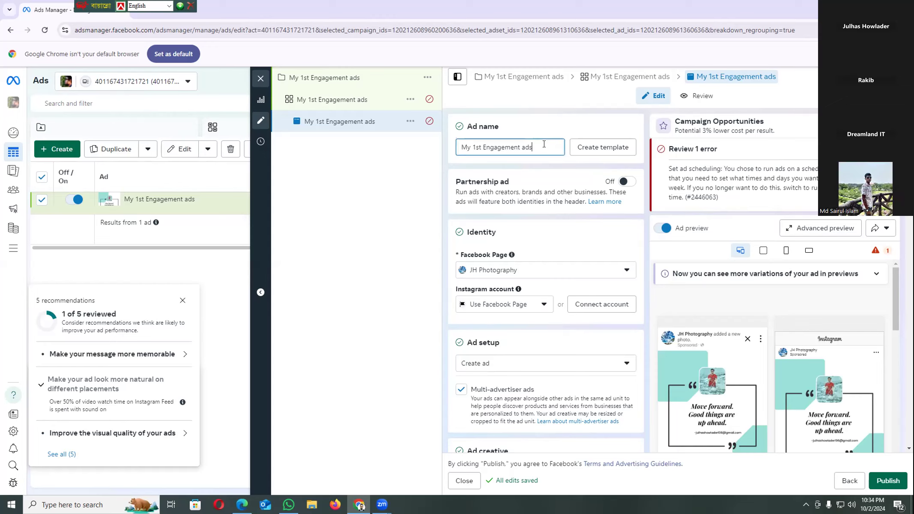
# Open the My 1st Engagement ads ad set and examine its budget, start and end dates, and ad scheduling settings
pyautogui.click(330, 99)
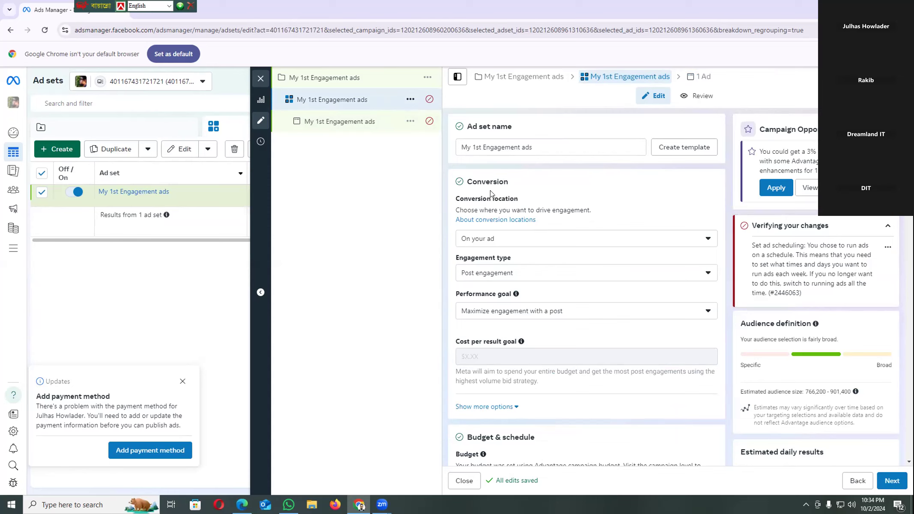
pyautogui.scroll(-5, 490, 192)
pyautogui.scroll(-3, 490, 192)
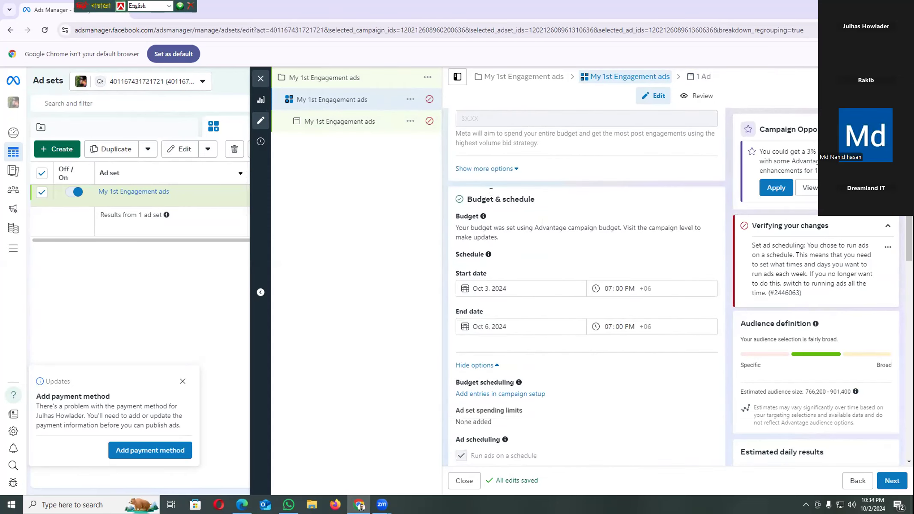
pyautogui.scroll(-5, 491, 196)
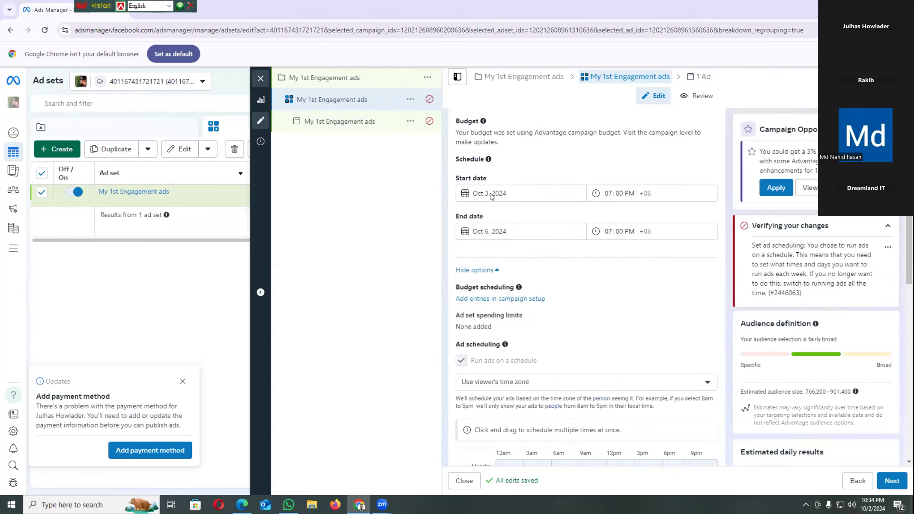
pyautogui.scroll(-1, 489, 196)
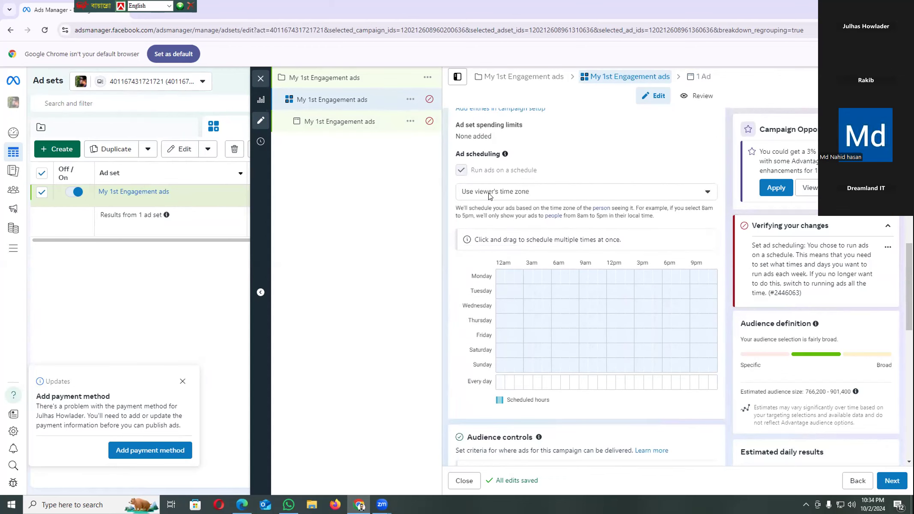
pyautogui.scroll(-1, 490, 196)
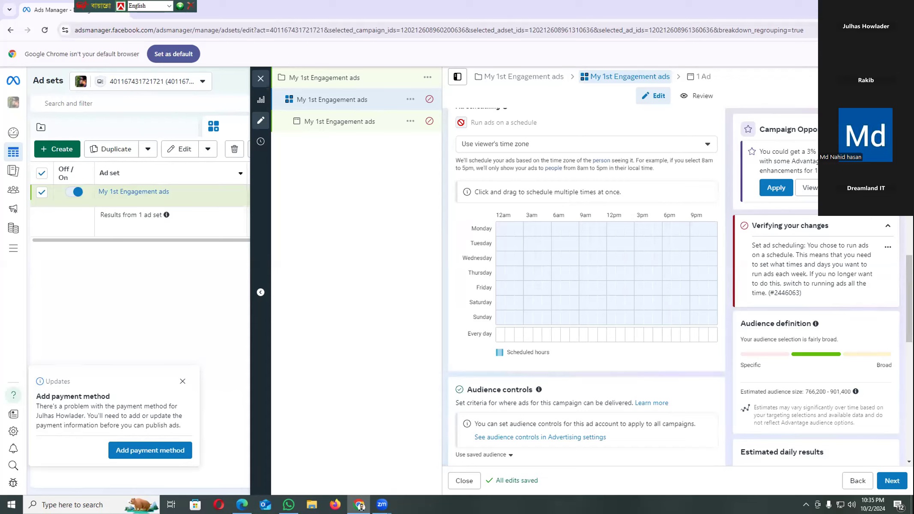
pyautogui.scroll(1, 460, 122)
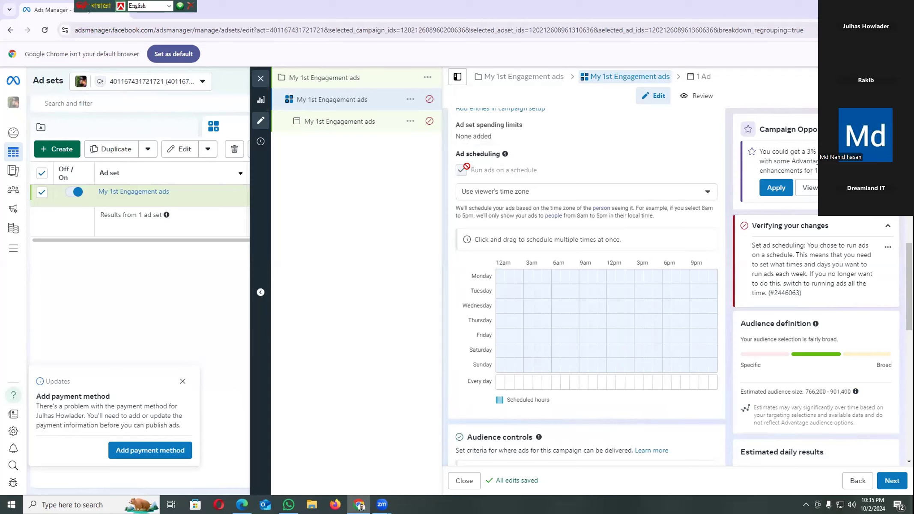
pyautogui.moveTo(461, 168)
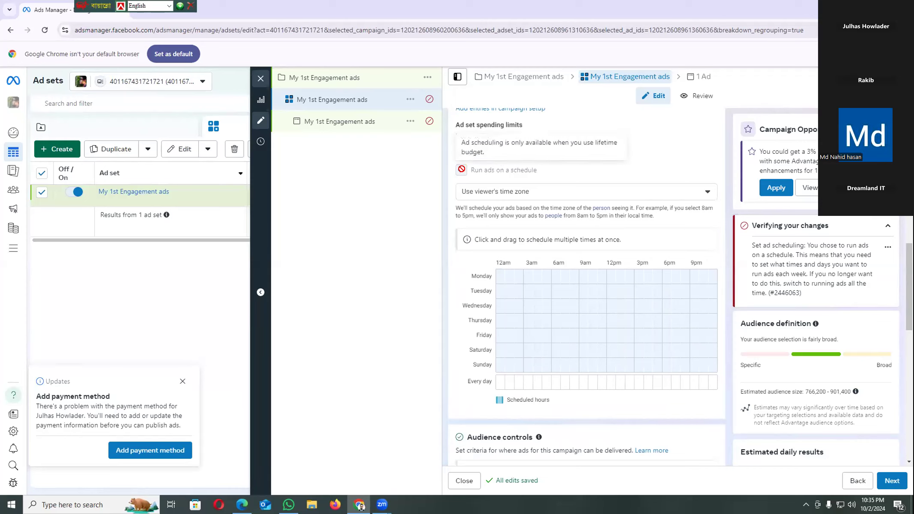
pyautogui.scroll(5, 461, 169)
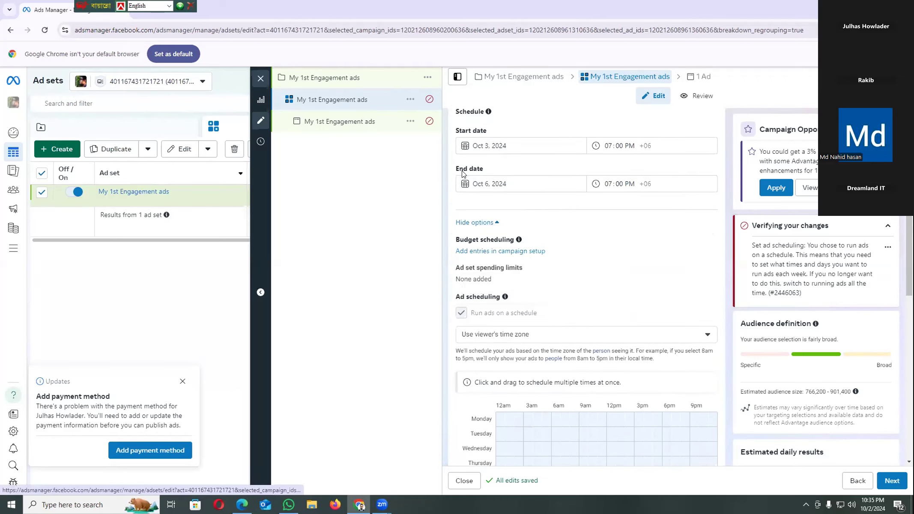
pyautogui.scroll(1, 462, 171)
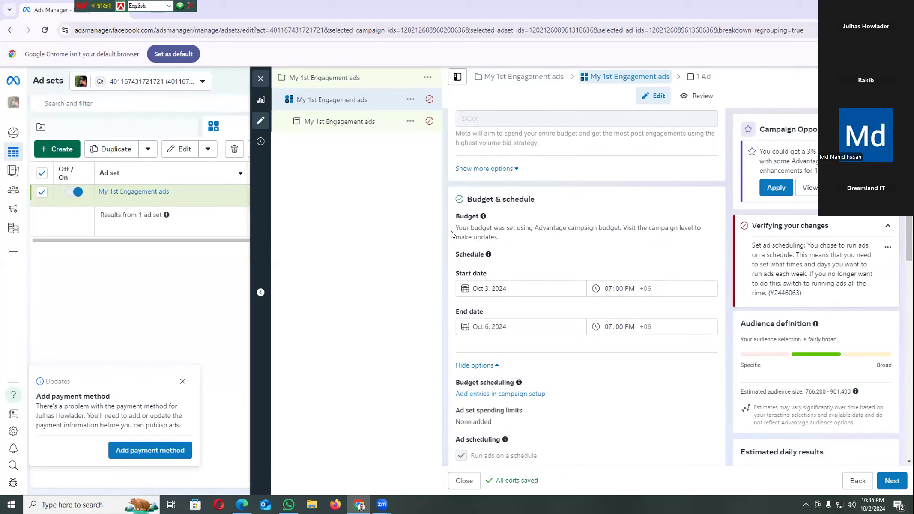
# Apply the recommended Advantage+ creative enhancements from the ad set's campaign opportunities
pyautogui.scroll(3, 452, 234)
pyautogui.scroll(1, 452, 234)
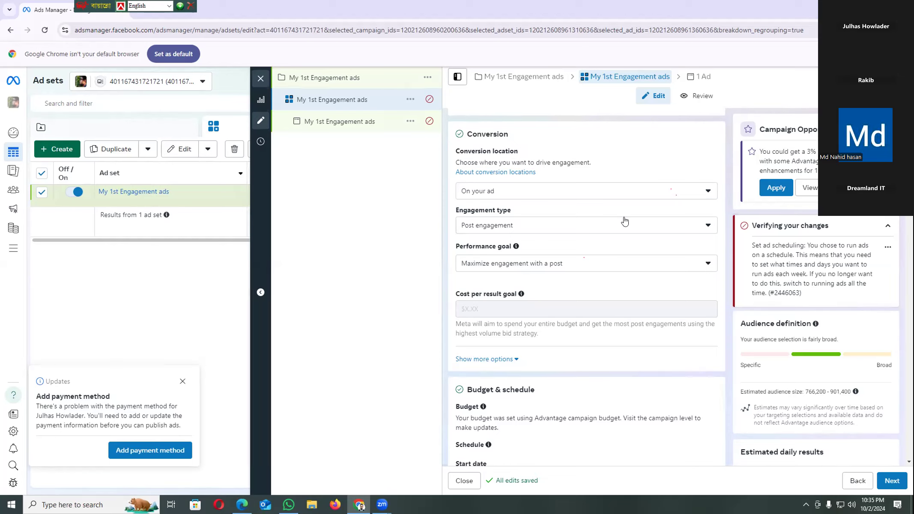
pyautogui.click(772, 185)
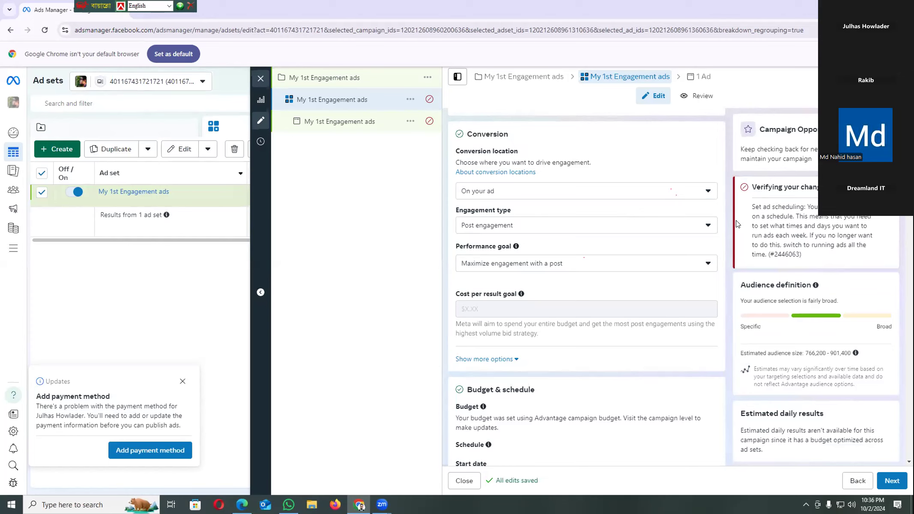
# Go to the campaign setup from the ad set's budget scheduling and turn off Advantage campaign budget, accepting the ad set schedule reset
pyautogui.scroll(-3, 671, 233)
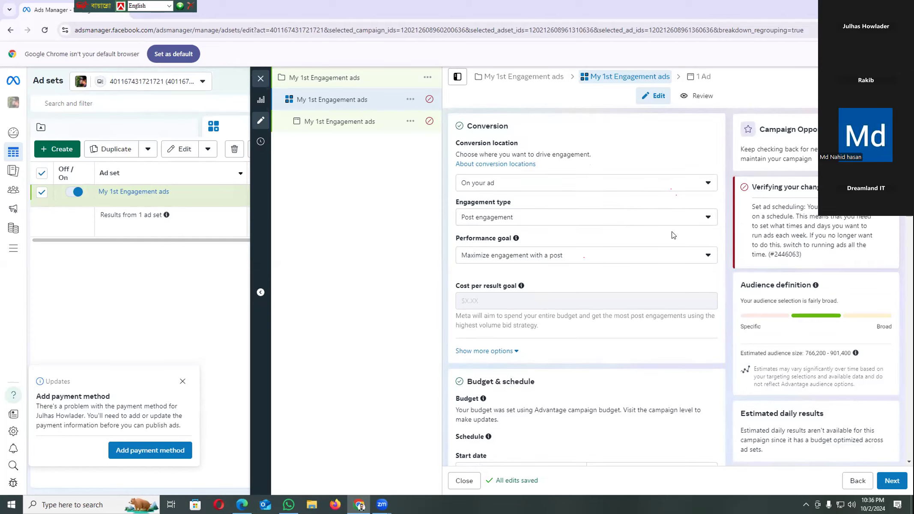
pyautogui.scroll(-5, 672, 233)
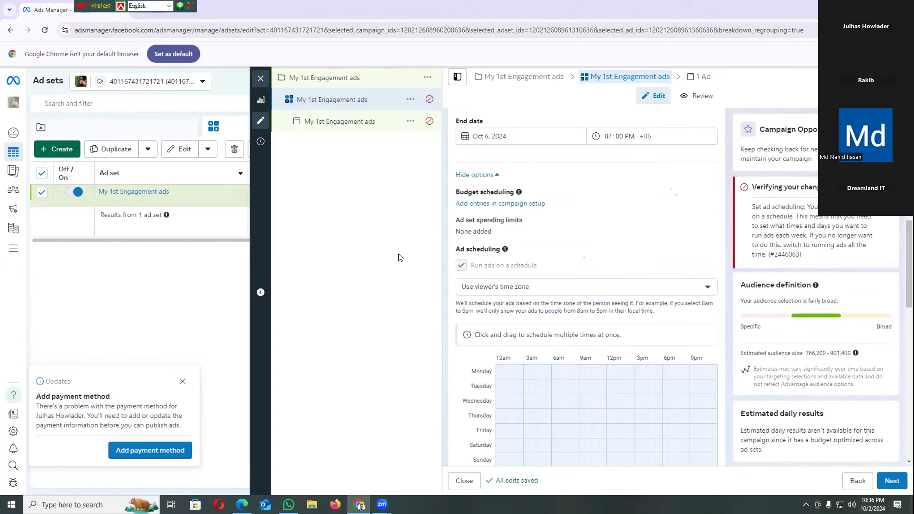
pyautogui.click(509, 204)
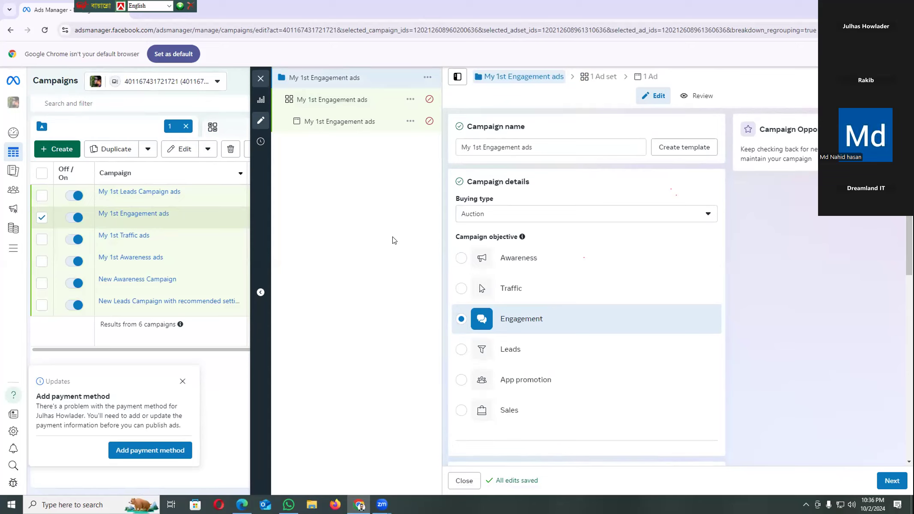
pyautogui.scroll(-2, 501, 334)
pyautogui.scroll(-4, 503, 351)
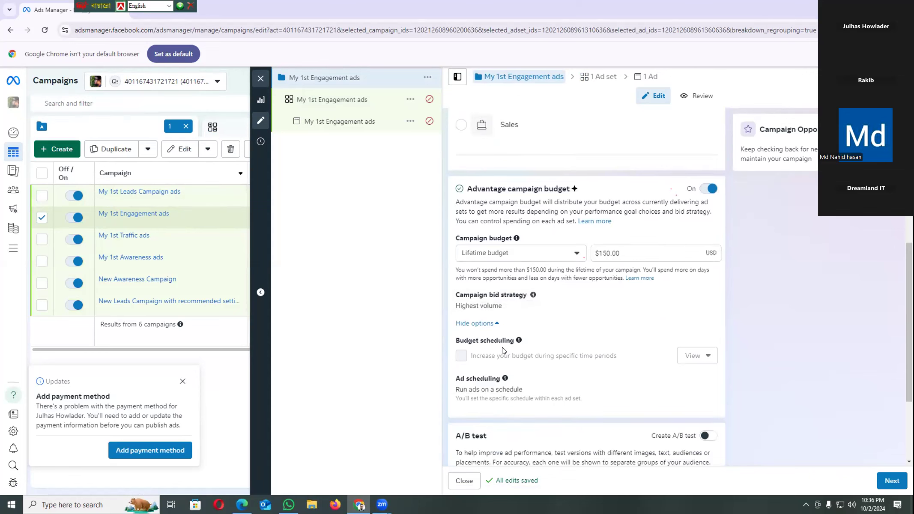
pyautogui.scroll(-1, 502, 350)
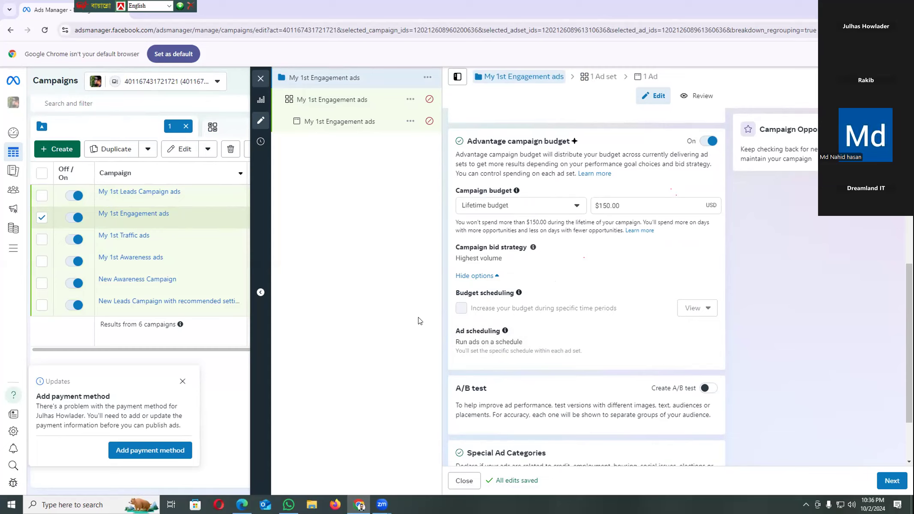
pyautogui.click(711, 141)
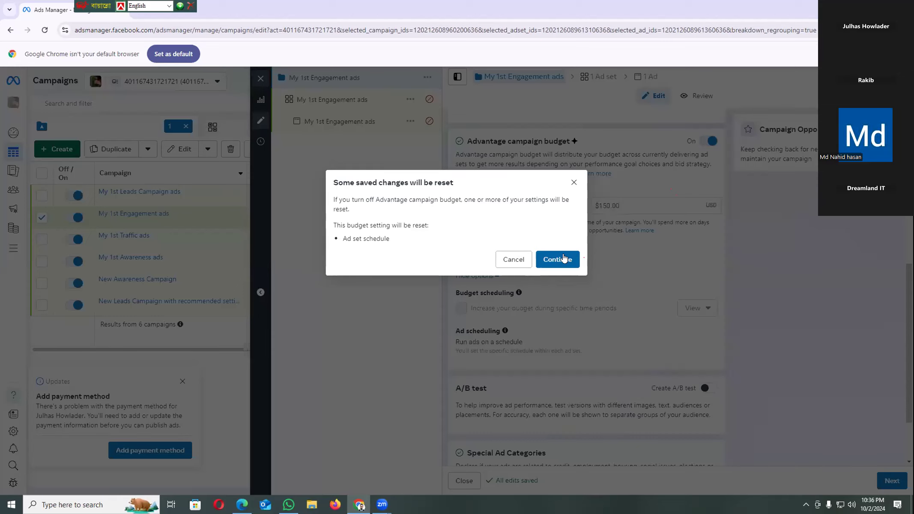
pyautogui.click(565, 255)
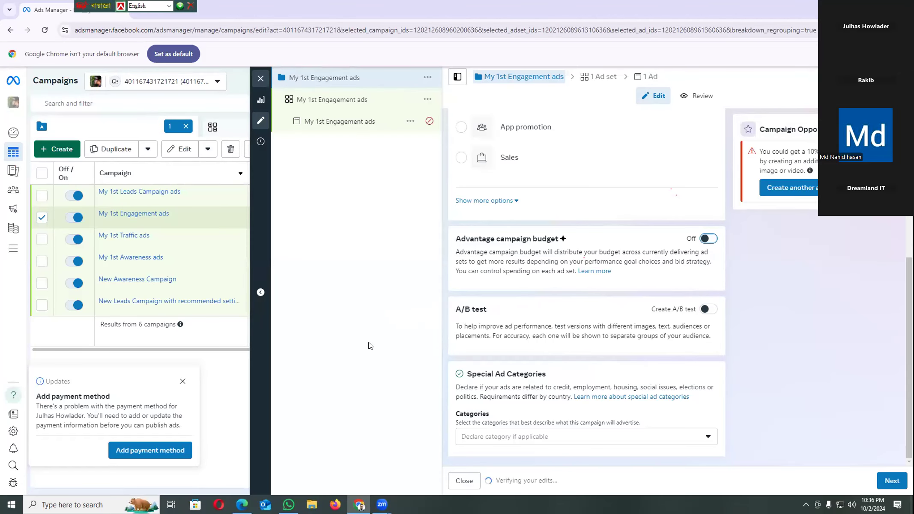
# Return to the ad set, check its conversion, daily budget, schedule, audience and placement settings, and proceed to the ad
pyautogui.click(890, 481)
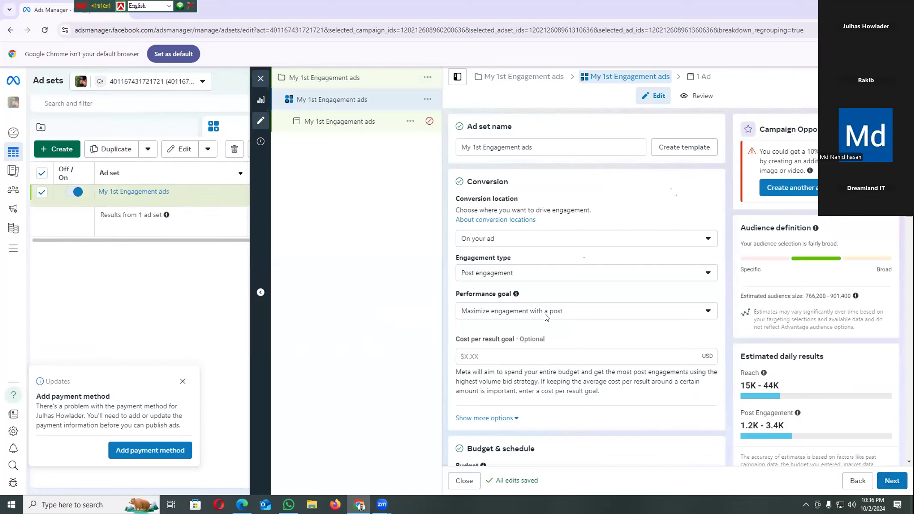
pyautogui.scroll(-6, 492, 294)
pyautogui.scroll(3, 492, 295)
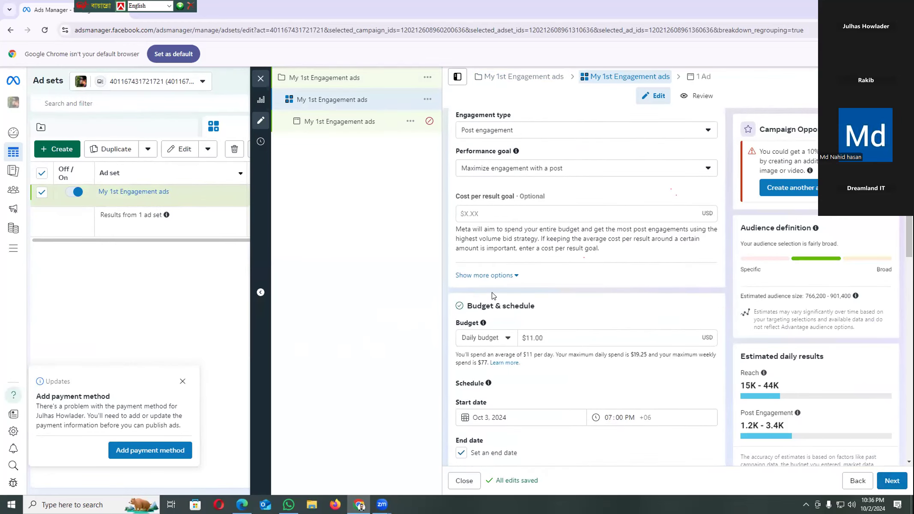
pyautogui.scroll(1, 492, 295)
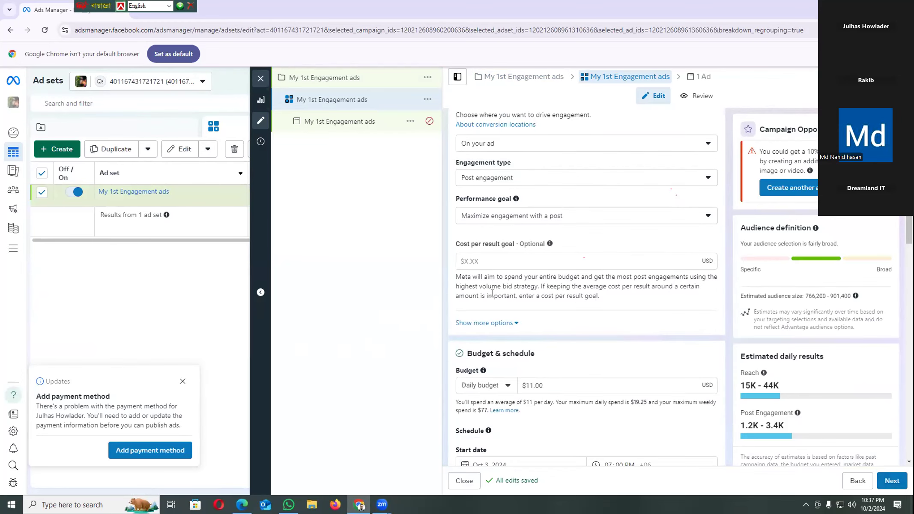
pyautogui.scroll(-3, 562, 391)
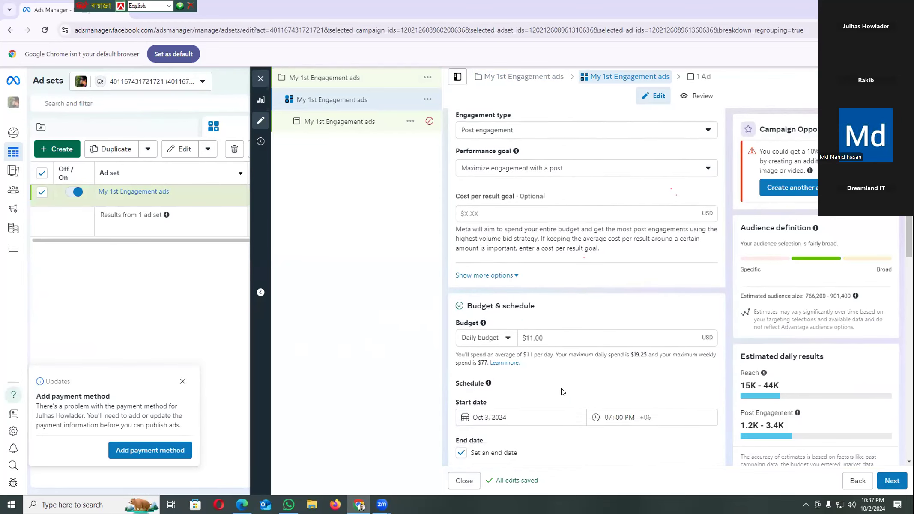
pyautogui.scroll(-1, 561, 392)
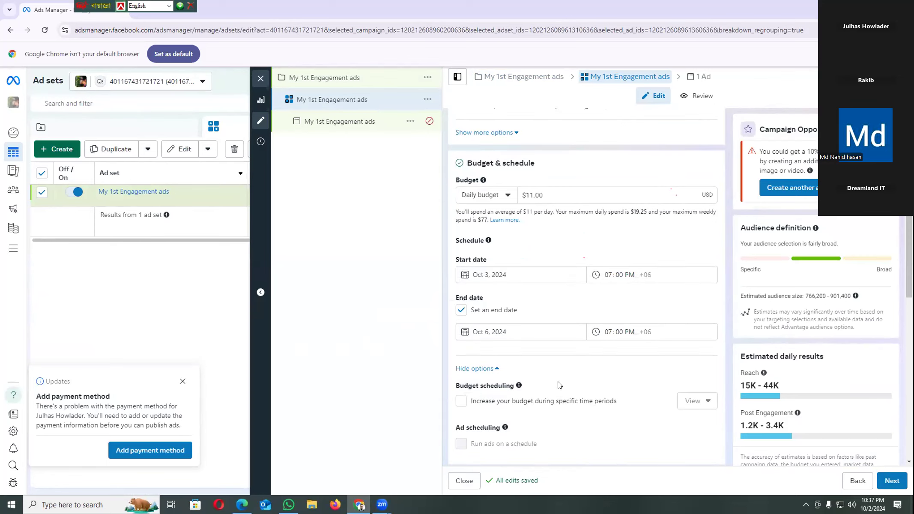
pyautogui.scroll(-2, 558, 385)
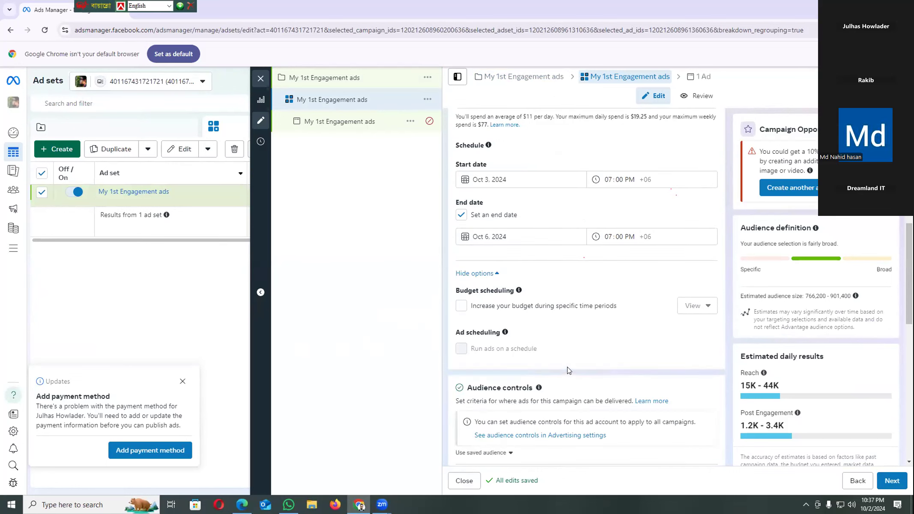
pyautogui.scroll(-3, 567, 369)
pyautogui.scroll(-3, 568, 372)
pyautogui.scroll(-4, 569, 371)
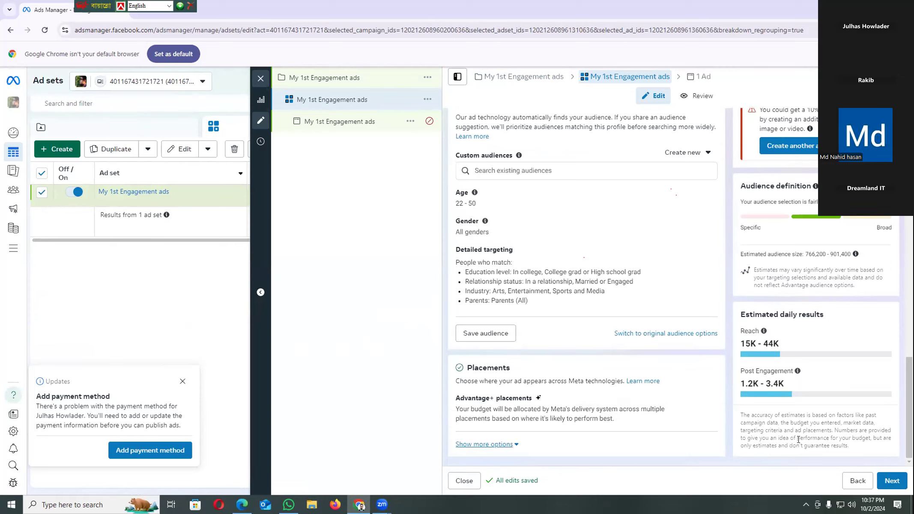
pyautogui.click(891, 481)
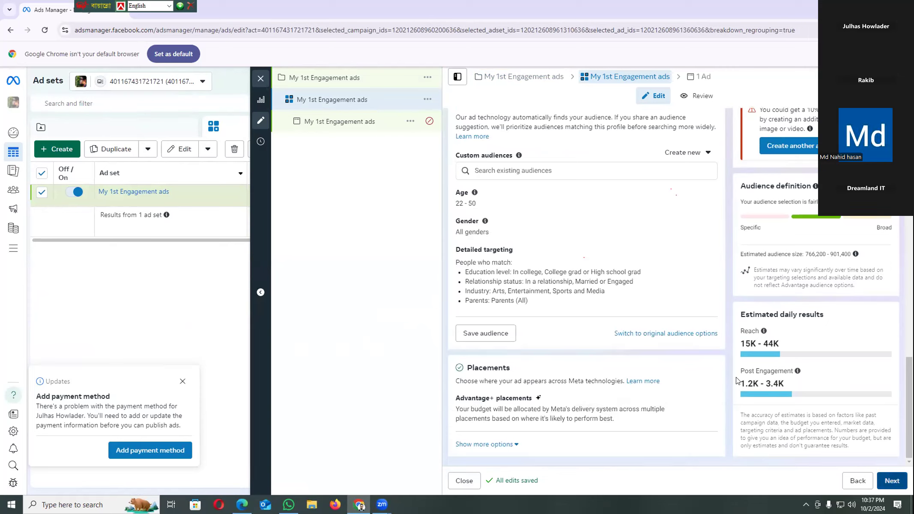
# Remove all existing media from the ad creative of the My 1st Engagement ads ad
pyautogui.scroll(-1, 622, 370)
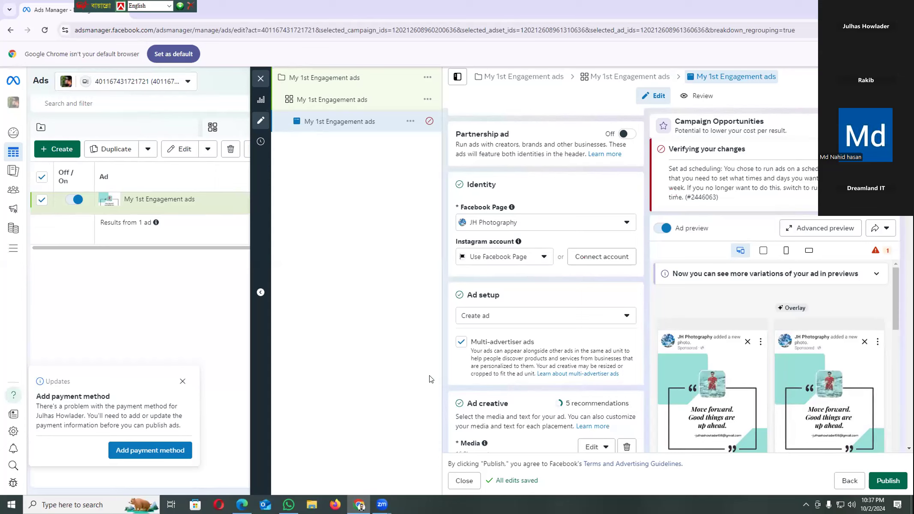
pyautogui.scroll(-1, 444, 403)
pyautogui.scroll(-3, 443, 355)
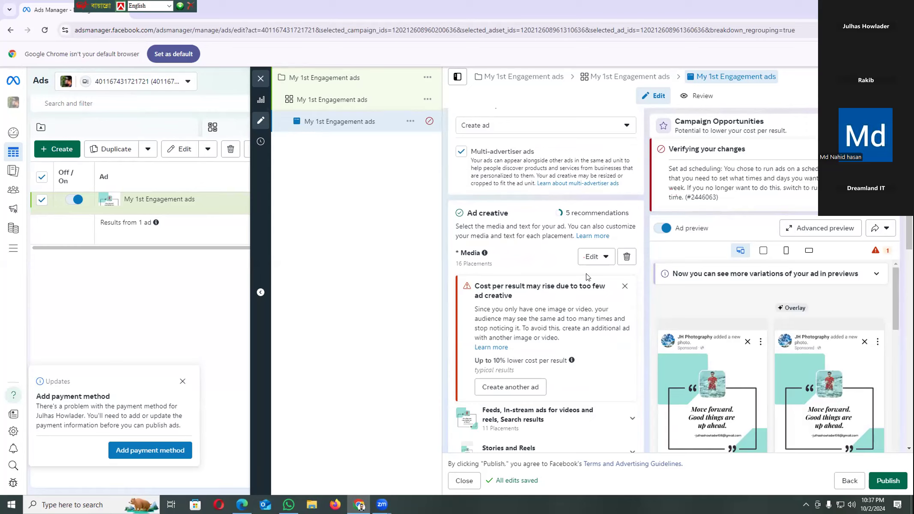
pyautogui.click(626, 257)
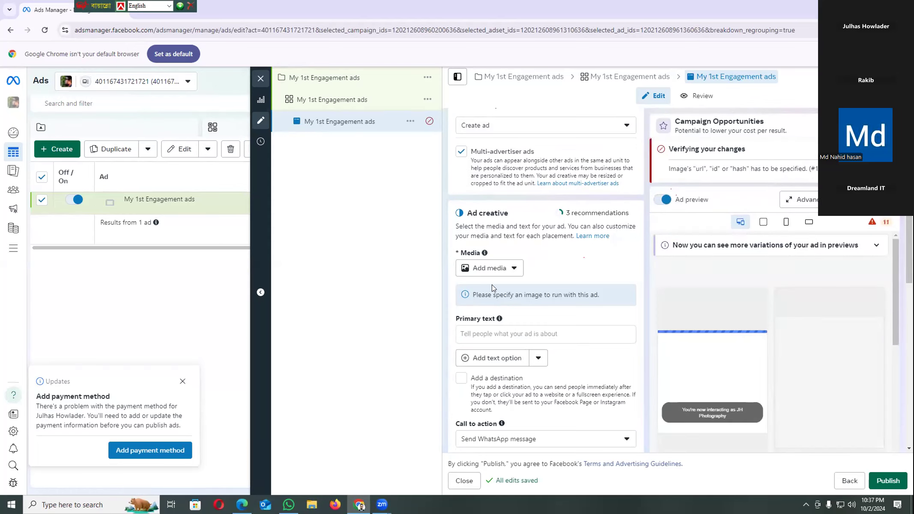
# Examine the ad's identity, ad setup, creative, Send WhatsApp message call to action and tracking settings
pyautogui.scroll(5, 492, 284)
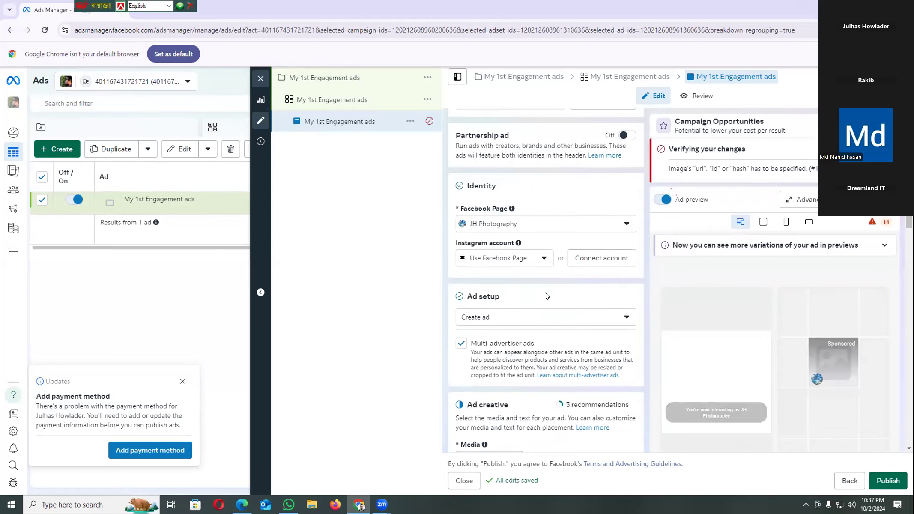
pyautogui.scroll(1, 546, 296)
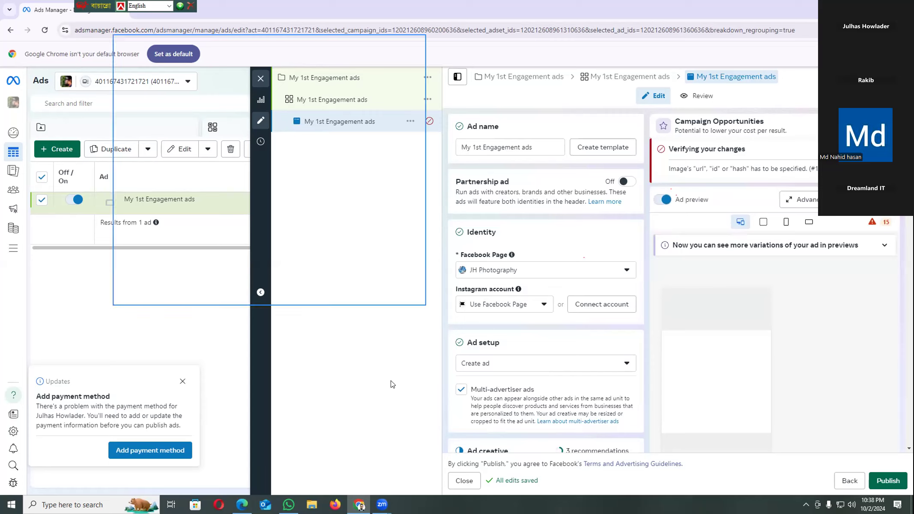
pyautogui.scroll(-9, 567, 379)
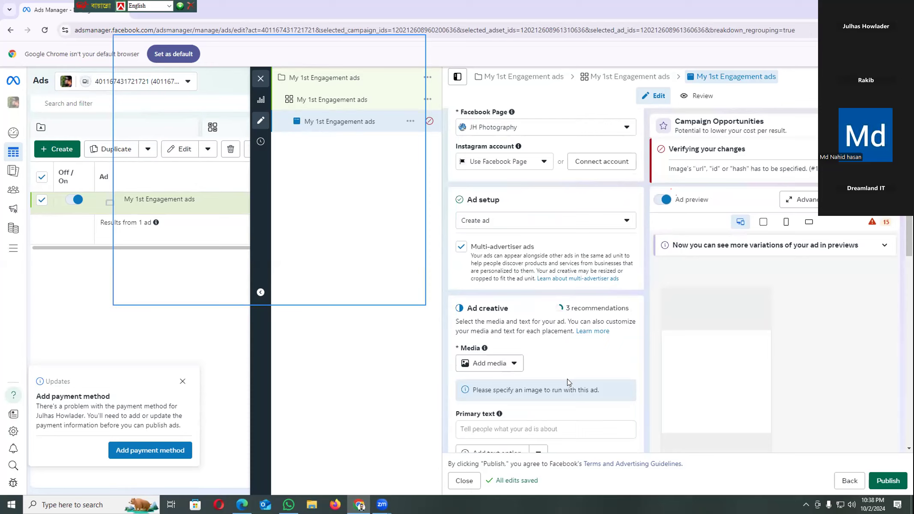
pyautogui.scroll(-3, 567, 381)
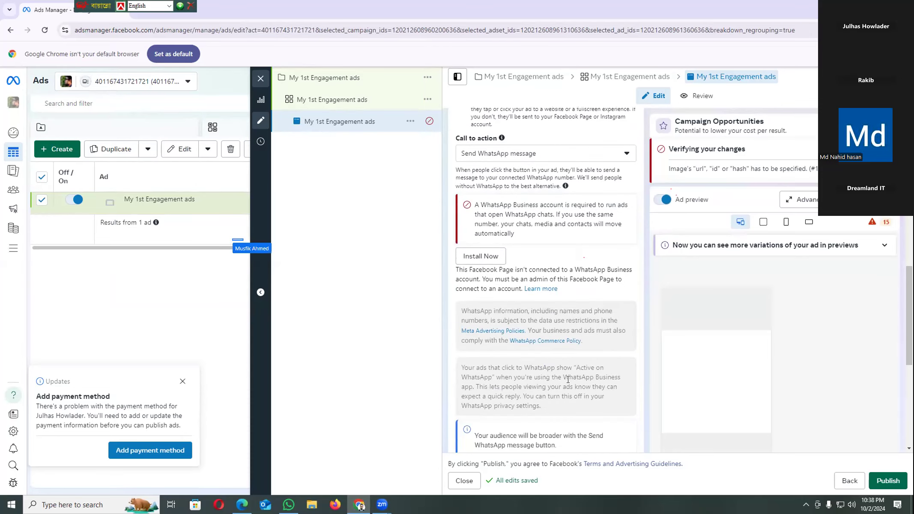
pyautogui.scroll(1, 568, 379)
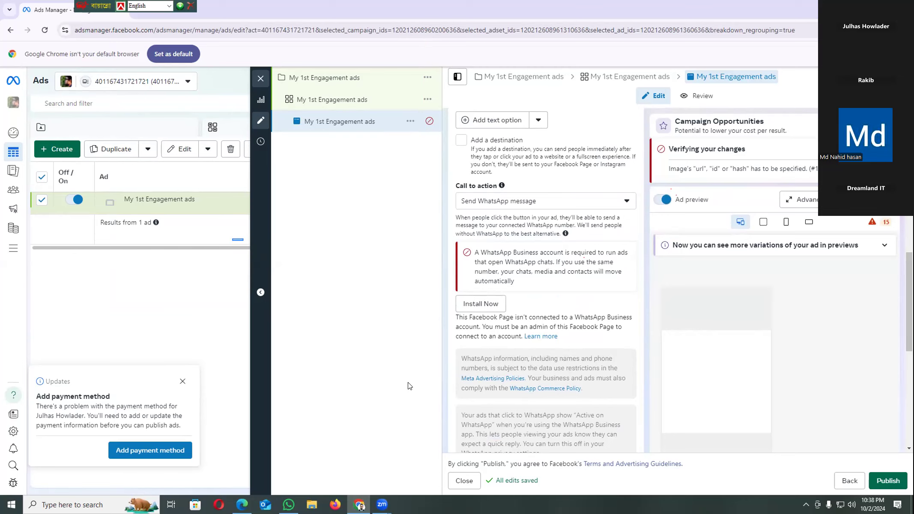
pyautogui.scroll(-2, 510, 365)
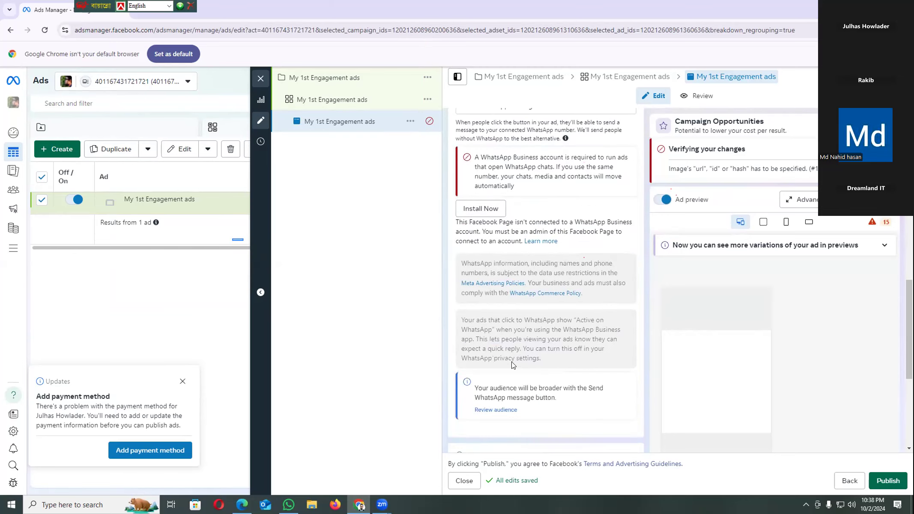
pyautogui.scroll(-1, 503, 366)
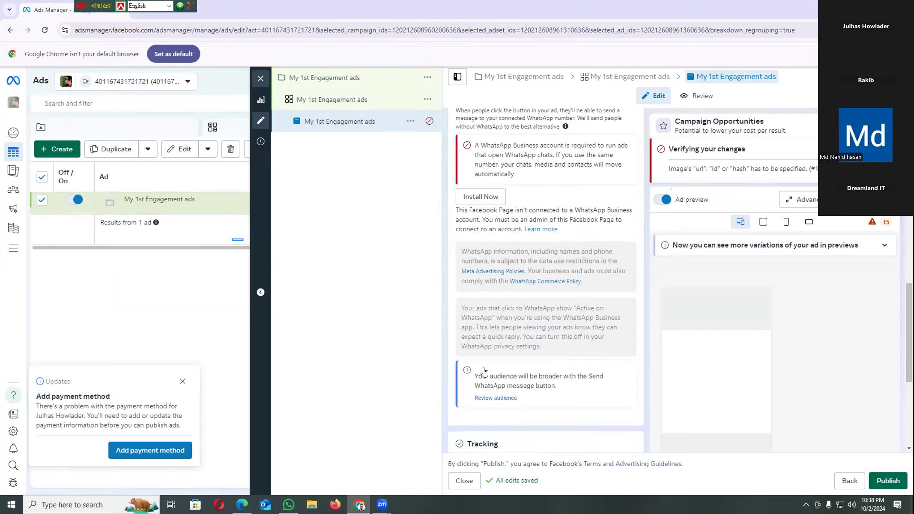
pyautogui.scroll(-3, 498, 365)
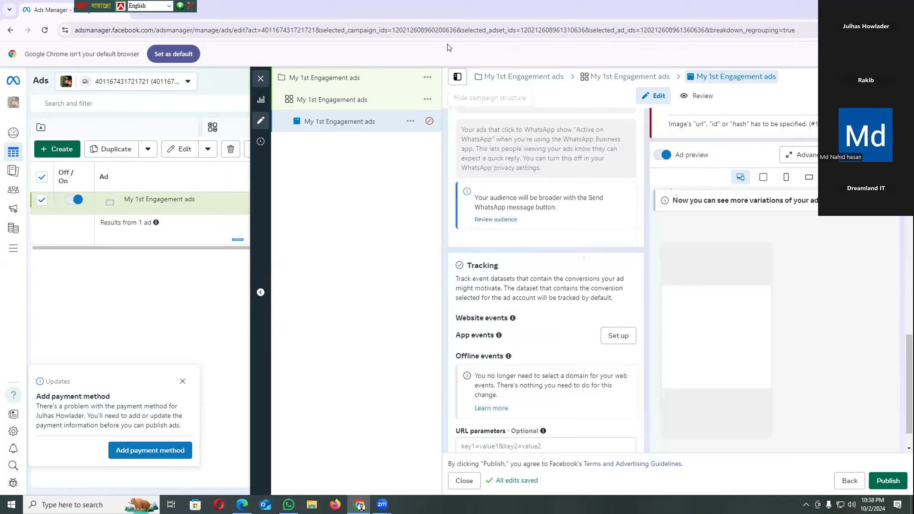